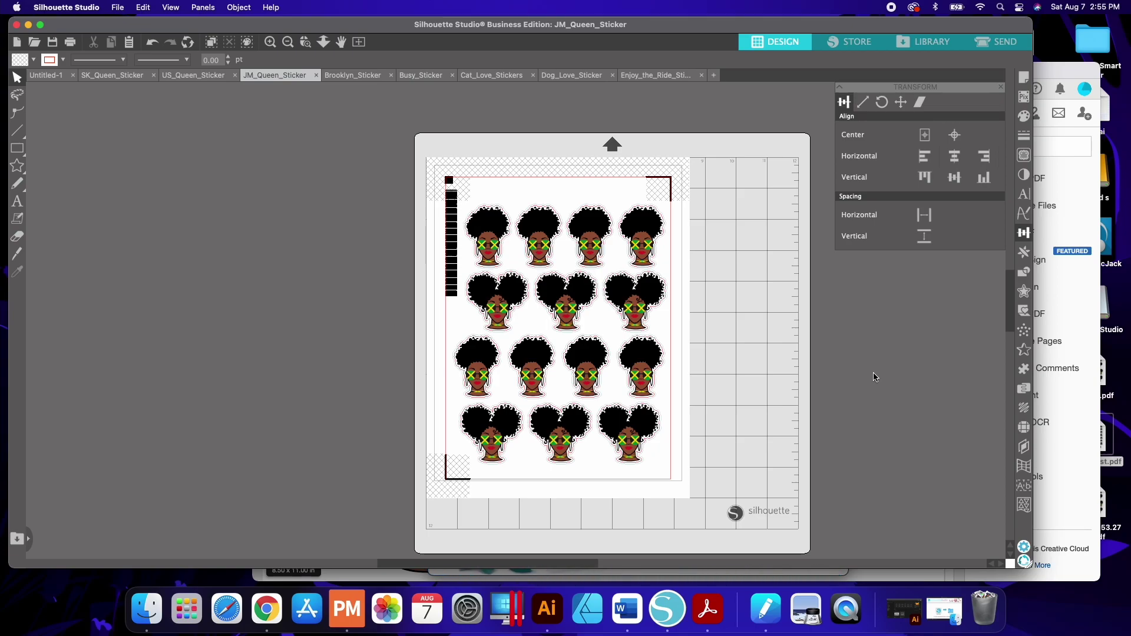
Bring the exported sticker-sheet PDF forward in Acrobat and show it full screen
left_click(709, 609)
left_click_drag(874, 69, 834, 48)
left_click(244, 49)
Scroll through the sunglass faces to inspect the faint lines crossing them
scroll(863, 412, "down", 4)
scroll(684, 209, "up", 4)
scroll(673, 200, "up", 2)
scroll(810, 318, "down", 5)
scroll(809, 321, "down", 4)
scroll(650, 379, "up", 3)
scroll(653, 382, "down", 4)
scroll(654, 382, "up", 3)
scroll(654, 381, "down", 9)
scroll(655, 382, "down", 6)
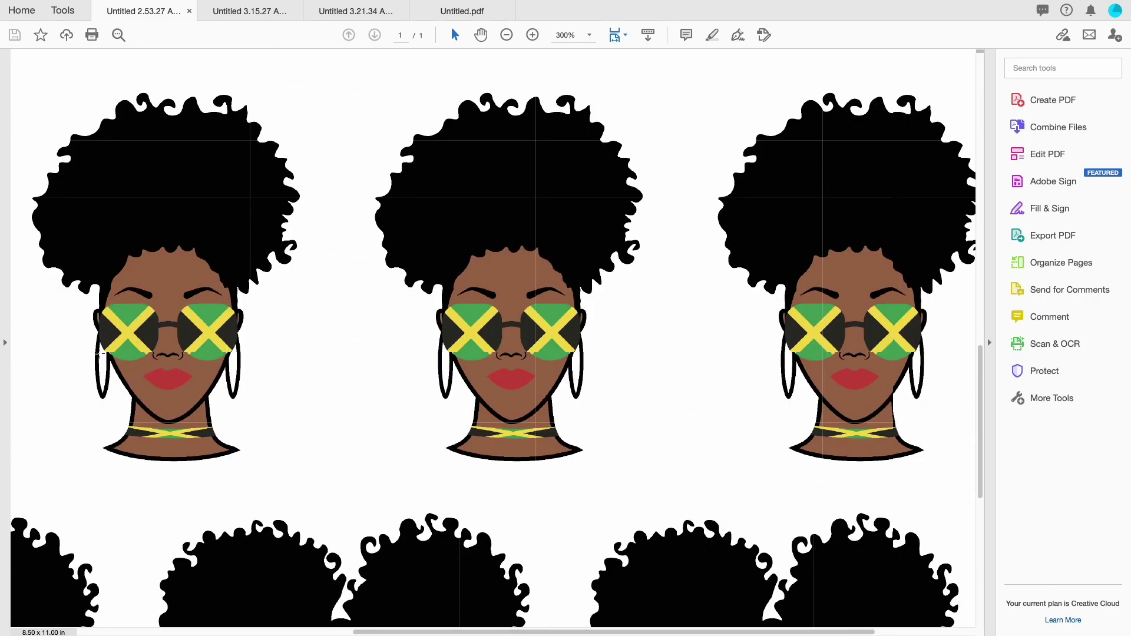
Exit Acrobat's full-screen mode and switch back to Silhouette Studio
mouse_move(28, 4)
left_click(32, 23)
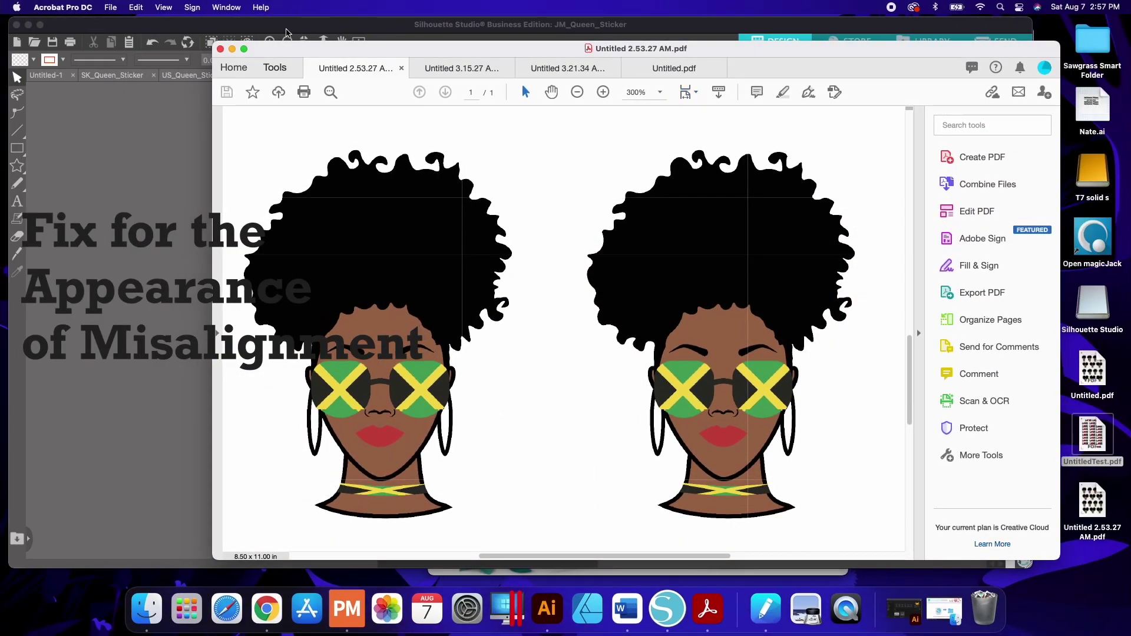
left_click(94, 145)
In Edit > Preferences, set Print Resolution to 300 dpi
left_click(145, 8)
left_click(169, 211)
left_click(451, 364)
left_click(453, 349)
Confirm the Preferences dialog and return to Acrobat
left_click(655, 456)
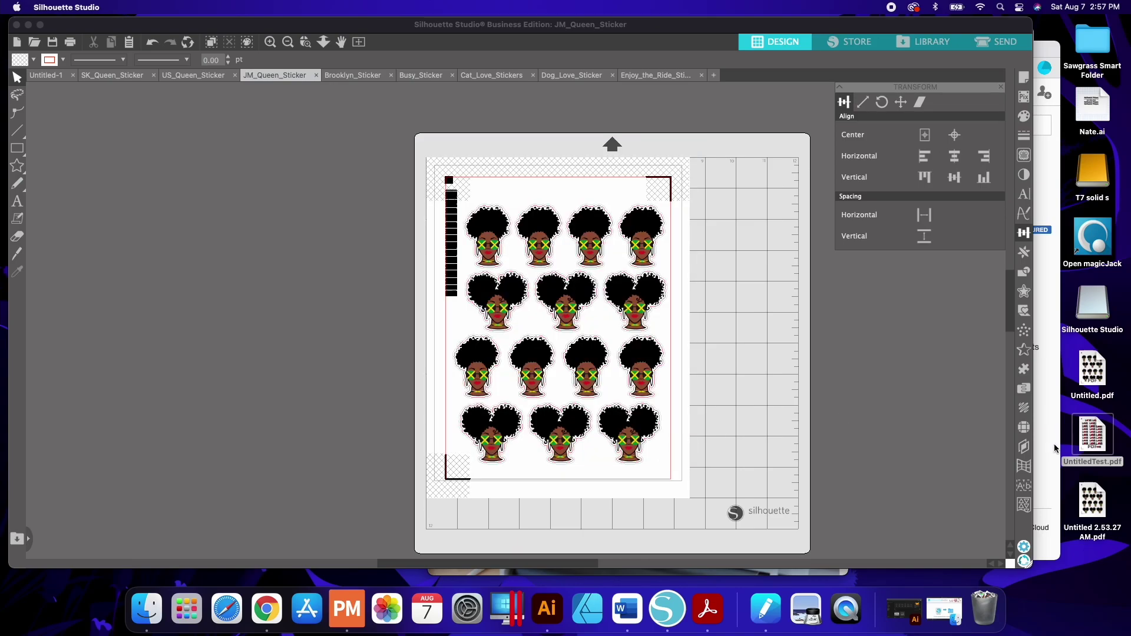
left_click(1047, 416)
left_click(1047, 417)
Show the Untitled 3.15.27 AM sticker sheet full screen and check the top of the page
left_click(427, 68)
left_click(244, 48)
scroll(828, 272, "down", 1)
scroll(819, 265, "up", 10)
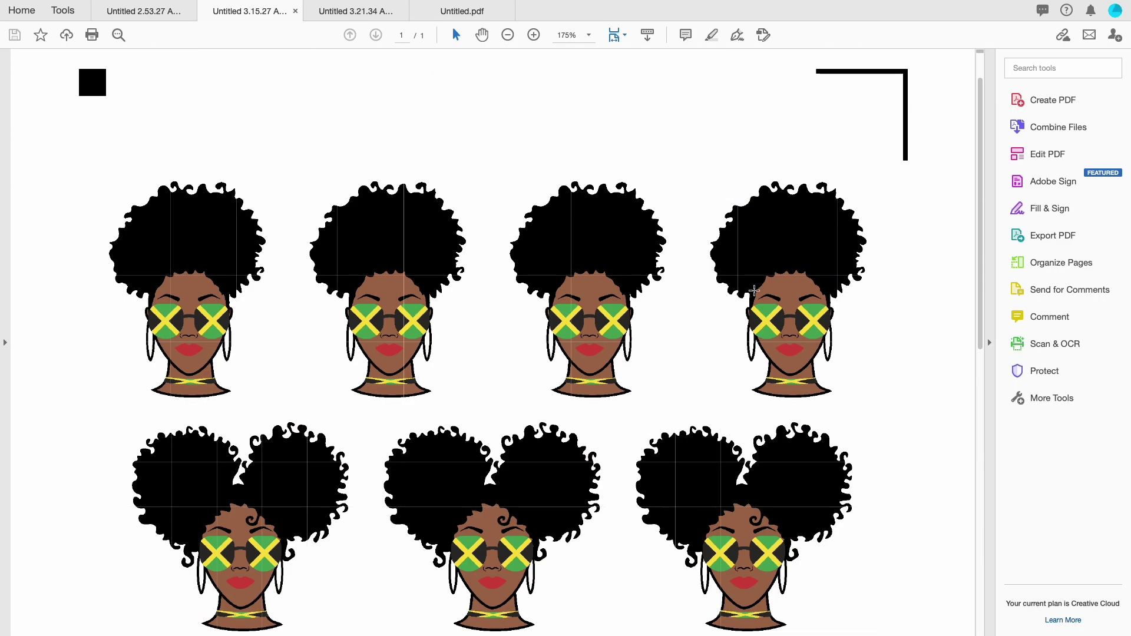
mouse_move(55, 14)
Minimize Acrobat and show Silhouette Studio's Page Setup Registration Marks and print bleed options
left_click(31, 22)
left_click(231, 48)
left_click(1022, 81)
left_click(886, 103)
Review the Untitled.pdf sticker sheet full screen in Acrobat, then minimize Acrobat
left_click(693, 614)
left_click(557, 74)
left_click(674, 69)
scroll(749, 328, "down", 2)
left_click(244, 48)
scroll(721, 369, "up", 10)
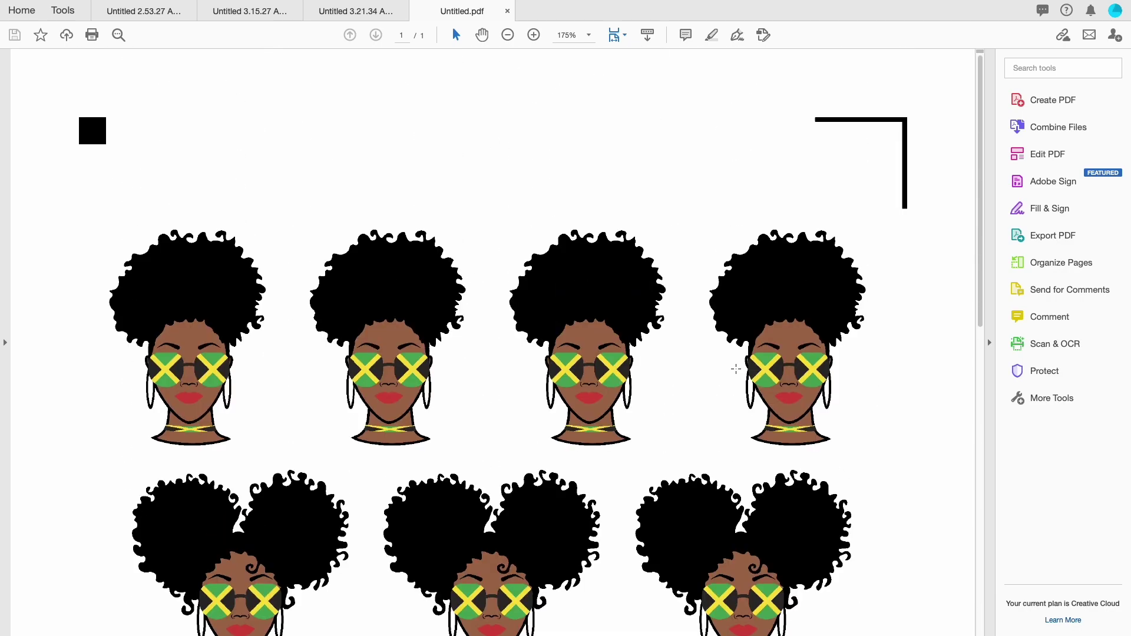
scroll(735, 368, "down", 3)
left_click(33, 25)
left_click(229, 48)
Show About Silhouette Studio from the application menu, revealing release 4.4.554ssbe
left_click(91, 26)
left_click(67, 7)
left_click(68, 27)
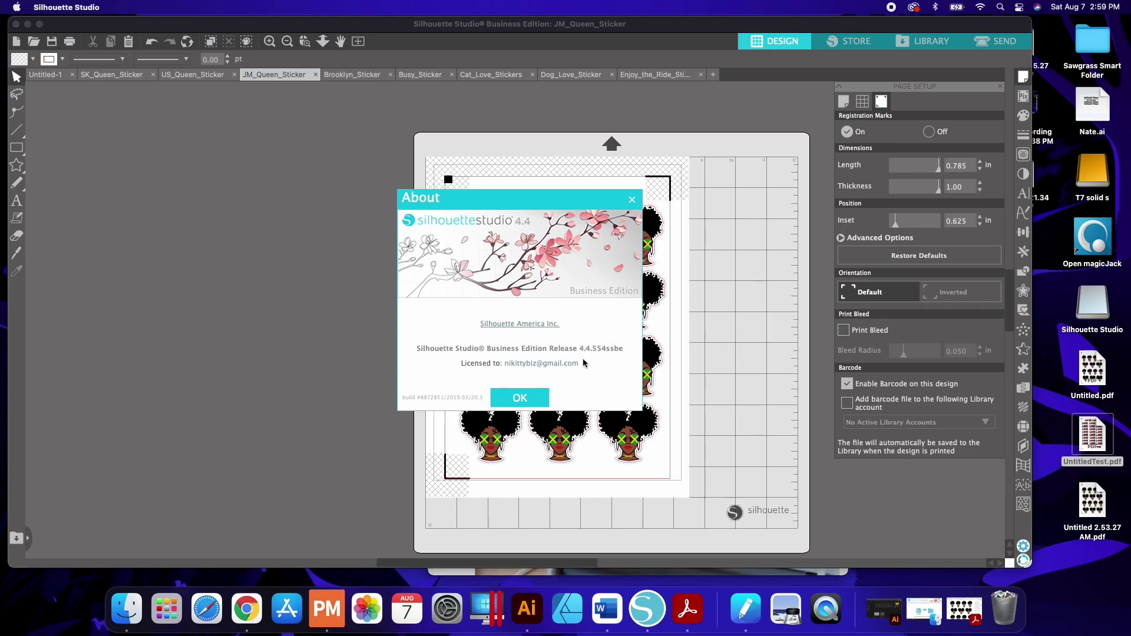
Bring the browser forward full screen and go to the Silhouette Studio download page
left_click(246, 609)
left_click(468, 119)
left_click(588, 111)
left_click(400, 146)
left_click(285, 365)
Scroll past Legacy Versions to the Silhouette Studio 4.4.554 Mac 64-bit download button
scroll(750, 472, "down", 3)
scroll(736, 365, "up", 2)
scroll(736, 365, "down", 5)
scroll(736, 365, "down", 2)
scroll(665, 300, "down", 1)
scroll(636, 283, "up", 4)
scroll(569, 426, "up", 2)
scroll(641, 424, "down", 4)
scroll(742, 419, "down", 6)
scroll(732, 355, "up", 1)
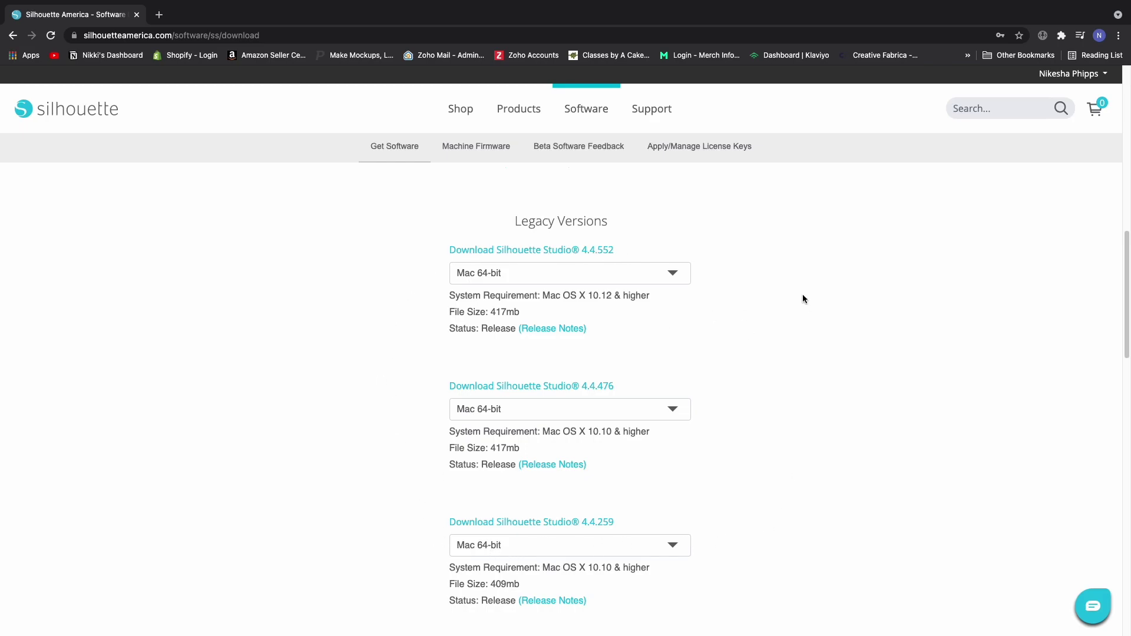
scroll(802, 294, "up", 8)
mouse_move(601, 3)
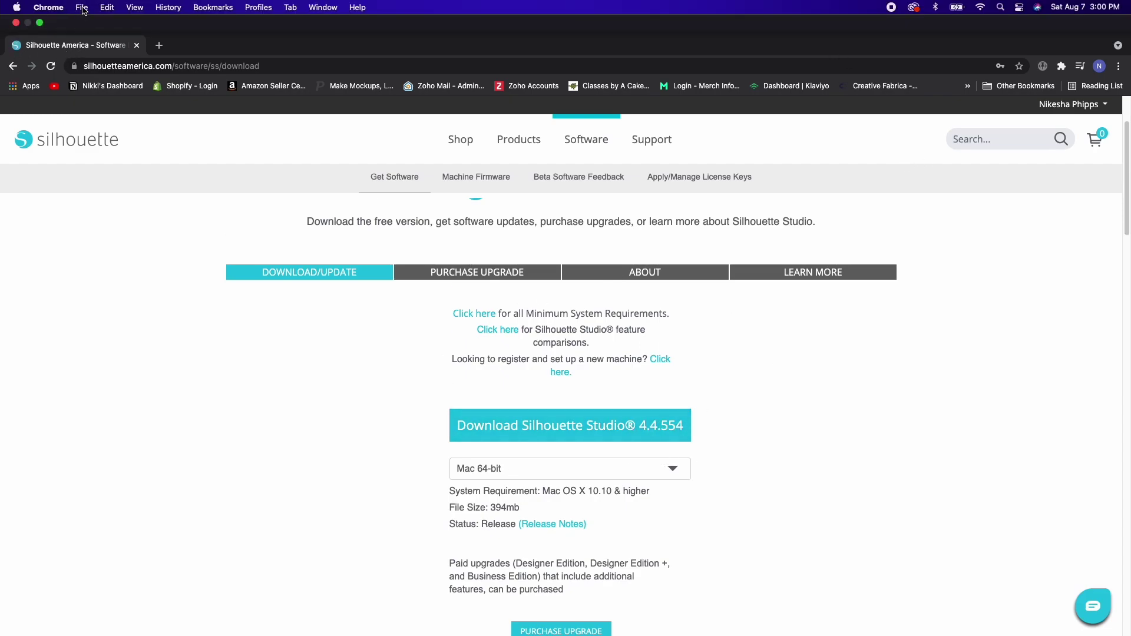
Back in Silhouette Studio, dismiss the About box and reopen Edit > Preferences to check 300 dpi
left_click(16, 23)
left_click(518, 397)
left_click(143, 8)
left_click(166, 209)
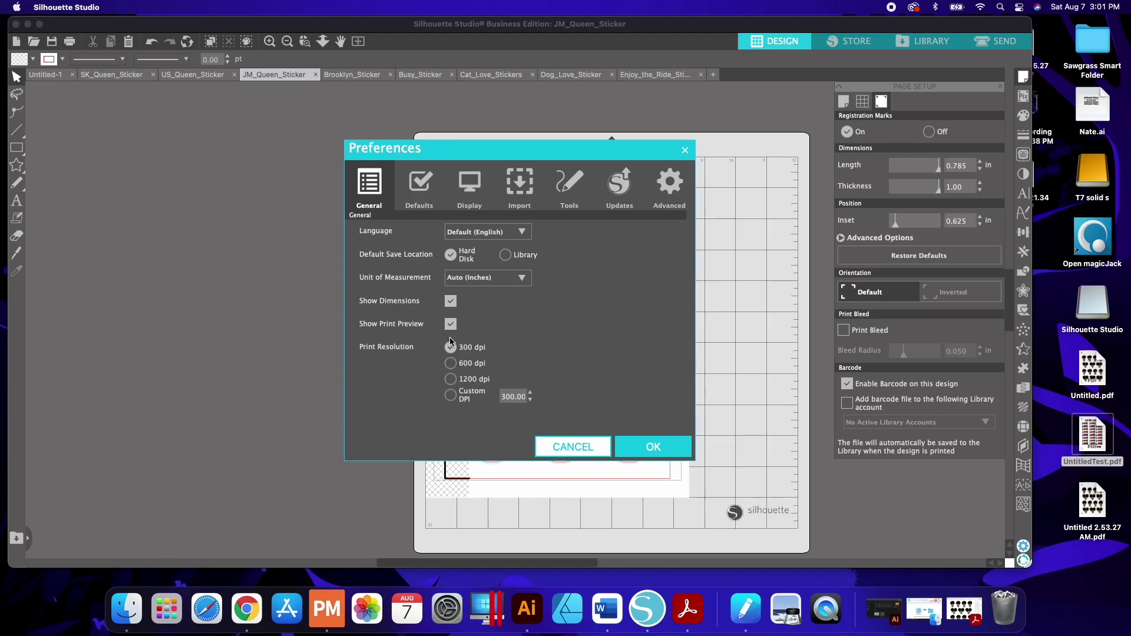